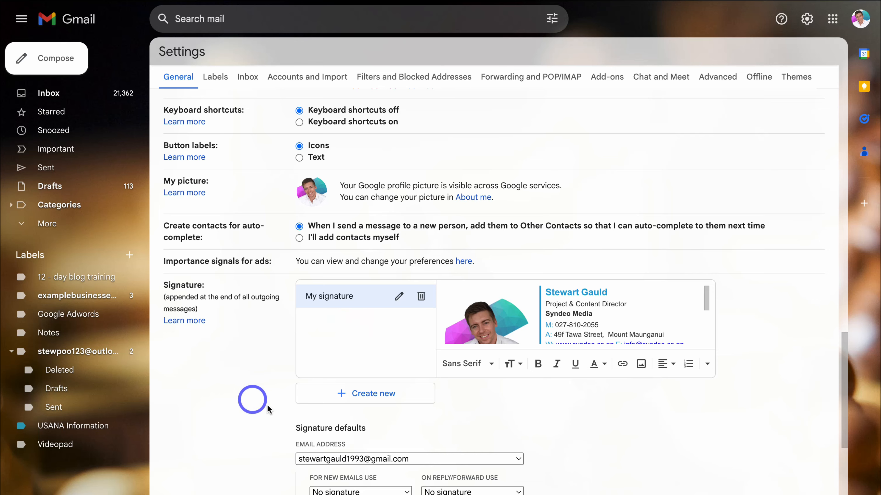
# - Create a second Gmail signature named after the owner and start writing its body
pyautogui.click(403, 393)
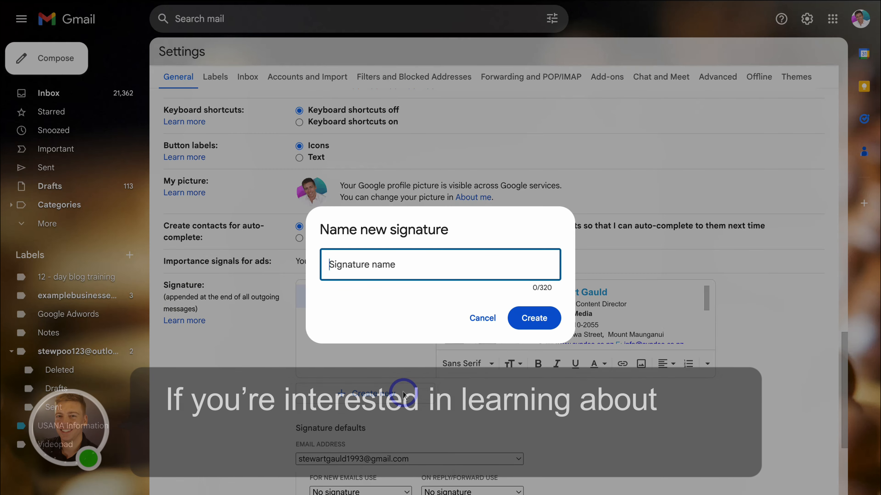
pyautogui.write("Stewart's Signature")
pyautogui.click(534, 324)
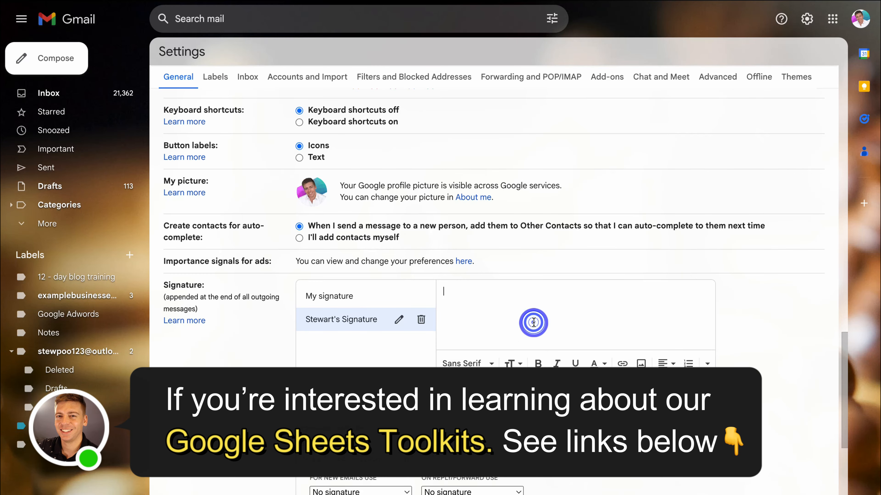
pyautogui.click(514, 306)
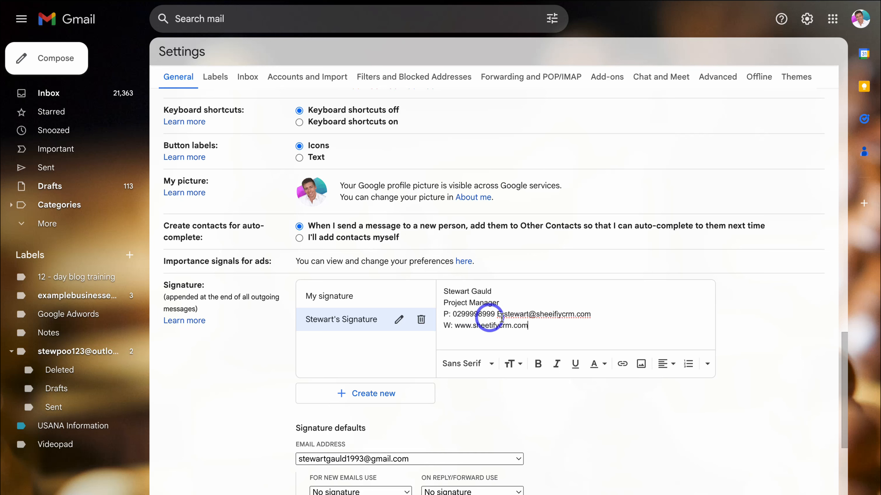
# - Bold the signature's name line and its P: and W: contact labels
pyautogui.tripleClick(497, 291)
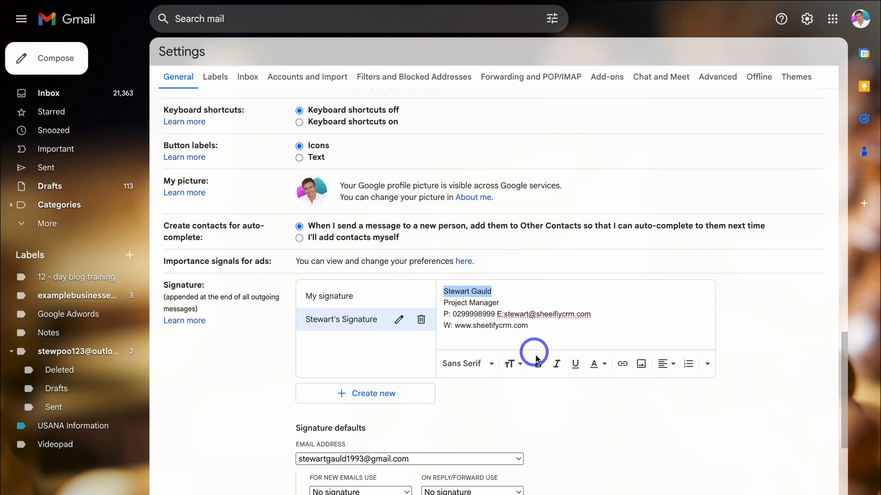
pyautogui.click(537, 363)
pyautogui.click(509, 320)
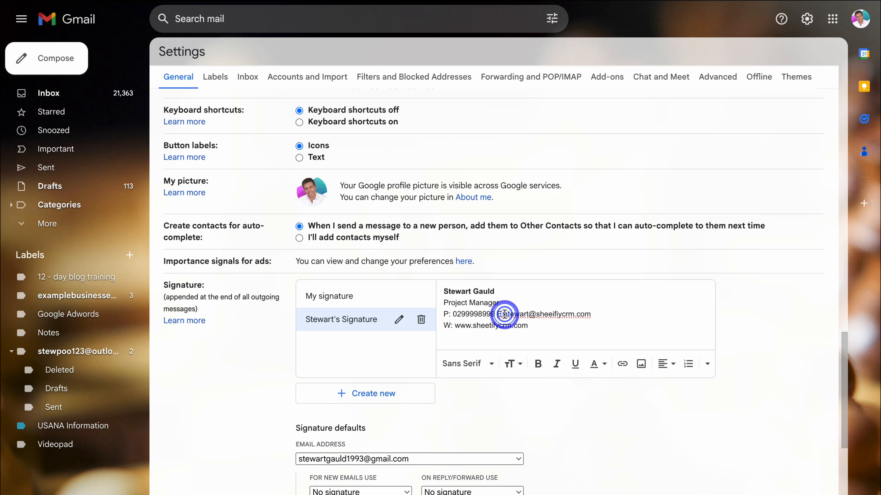
pyautogui.moveTo(444, 315)
pyautogui.mouseDown()
pyautogui.moveTo(450, 314)
pyautogui.moveTo(443, 326)
pyautogui.mouseUp()
pyautogui.click(538, 364)
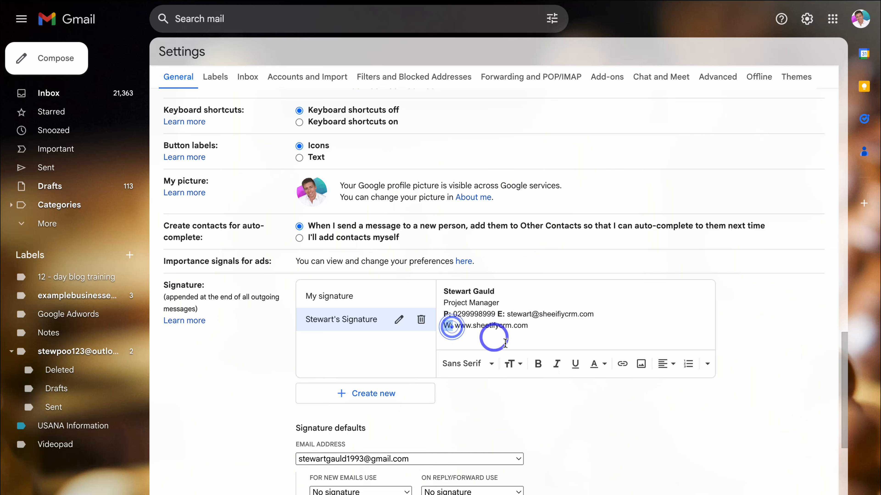
pyautogui.click(537, 365)
pyautogui.click(540, 332)
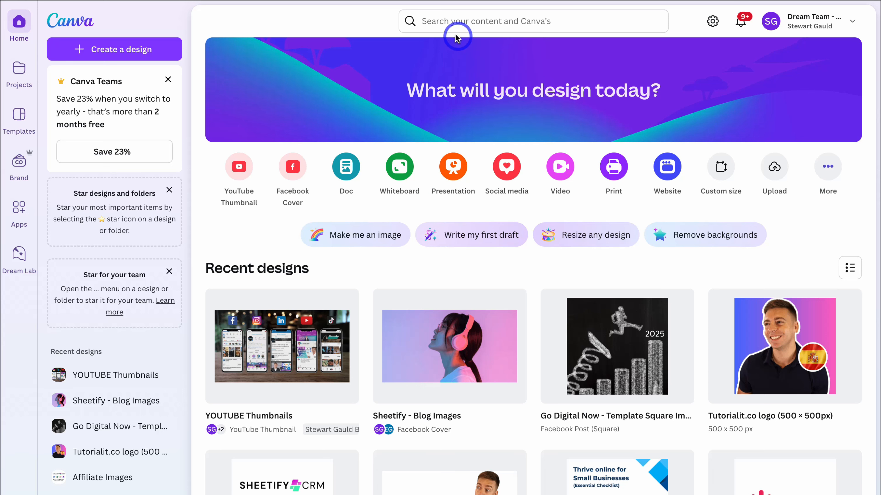
# - Search Canva for 'email signature' and browse the Email Signature 400×200 px templates
pyautogui.click(462, 21)
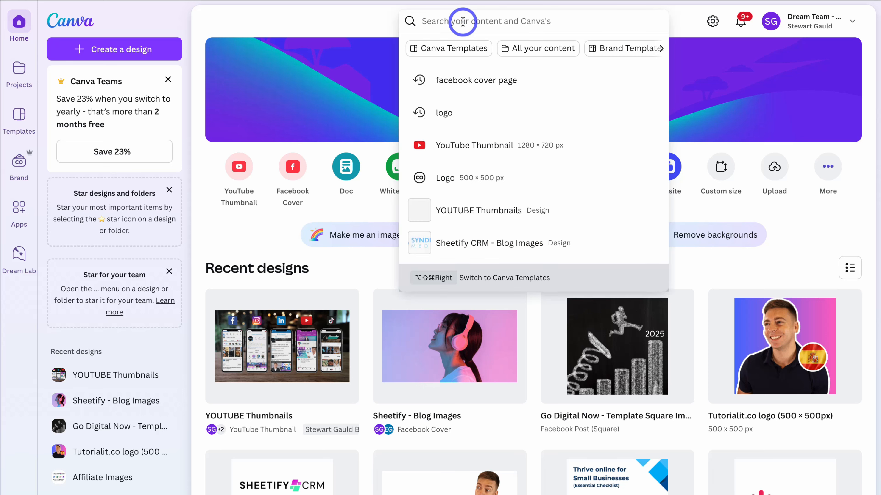
pyautogui.write('email signature')
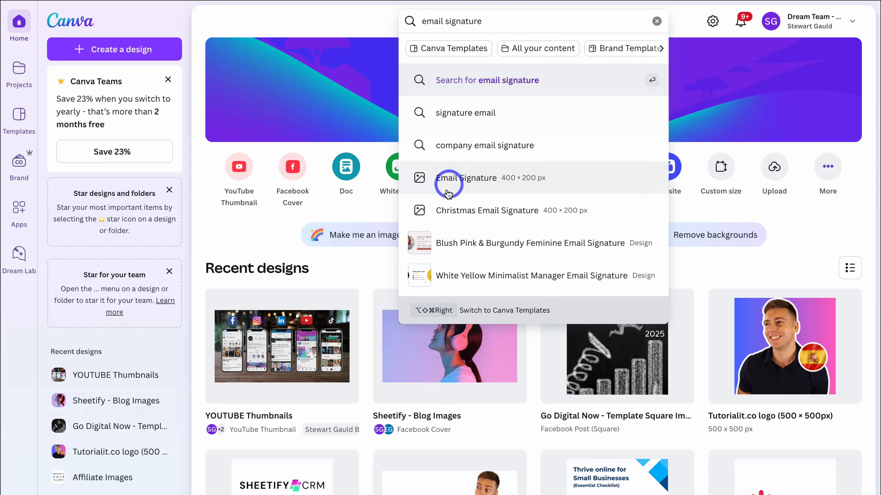
pyautogui.click(585, 177)
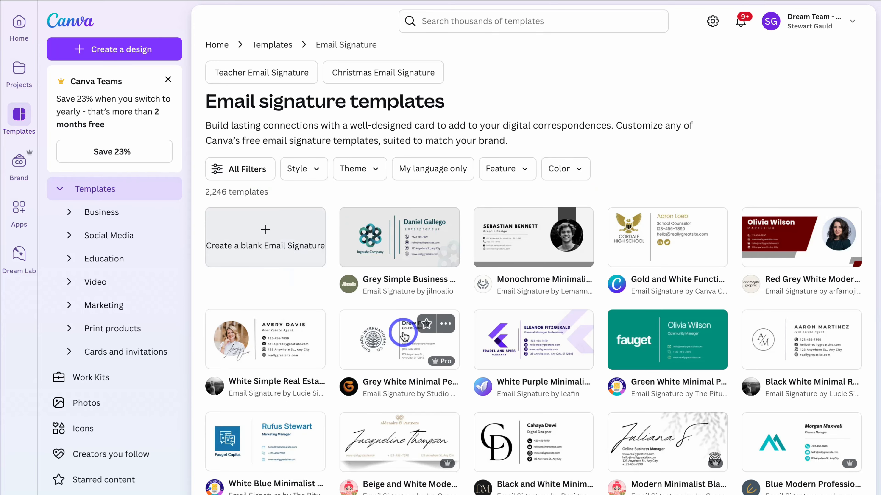
pyautogui.scroll(-5, 402, 329)
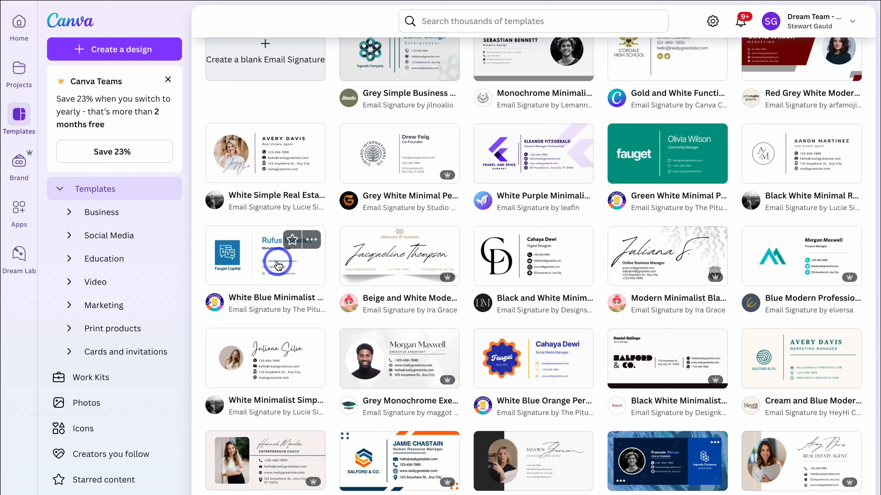
pyautogui.scroll(-7, 522, 264)
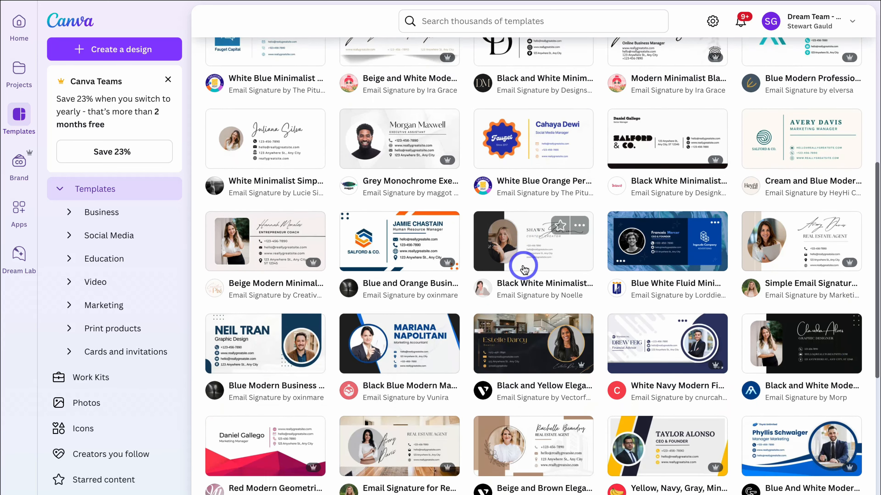
pyautogui.scroll(-10, 523, 267)
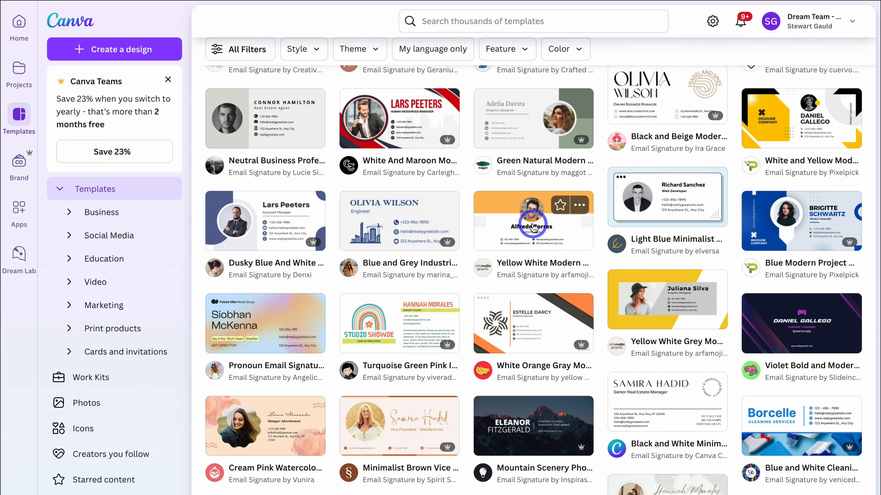
pyautogui.moveTo(443, 247)
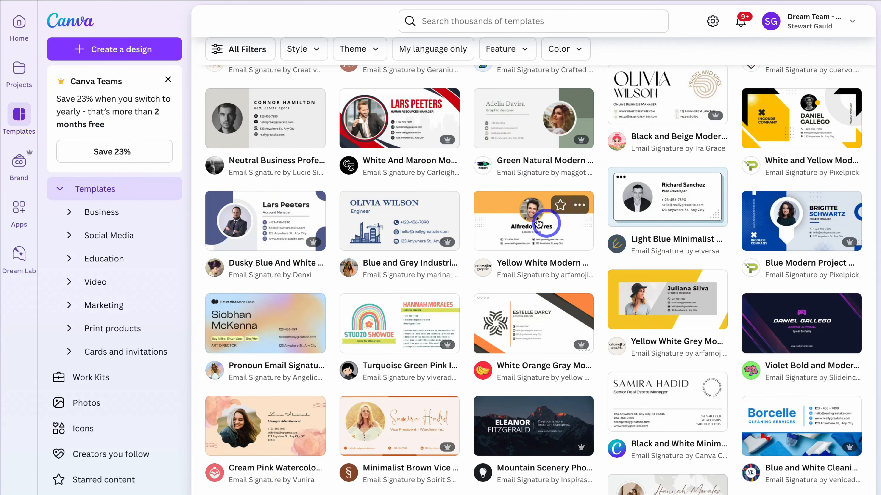
# - Customize the Yellow White Modern Content Creator template, recolouring its header band deep orange
pyautogui.click(537, 226)
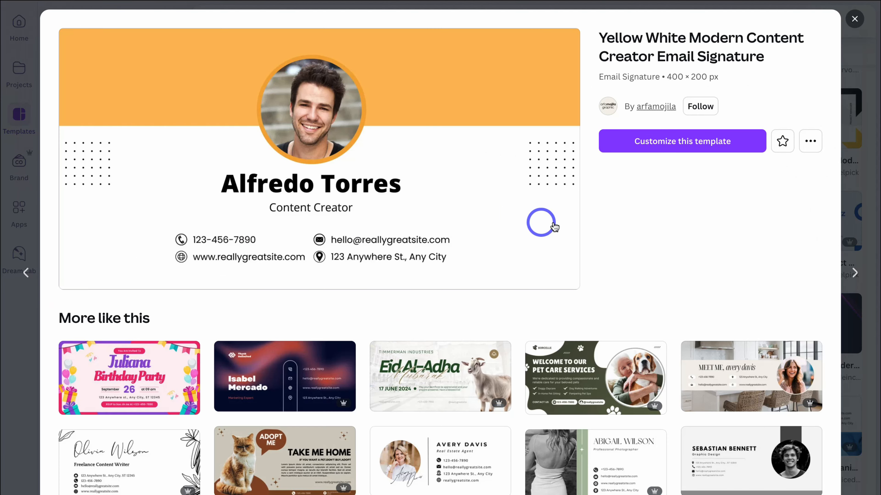
pyautogui.click(688, 140)
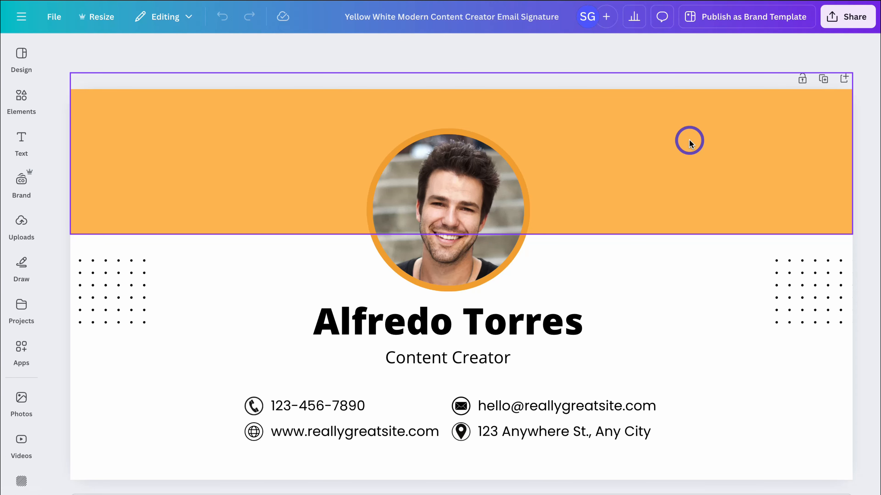
pyautogui.click(305, 182)
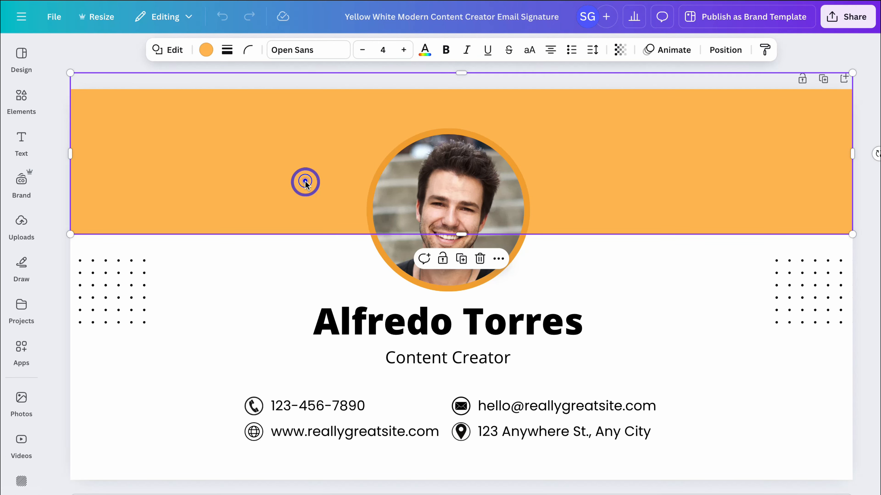
pyautogui.click(206, 49)
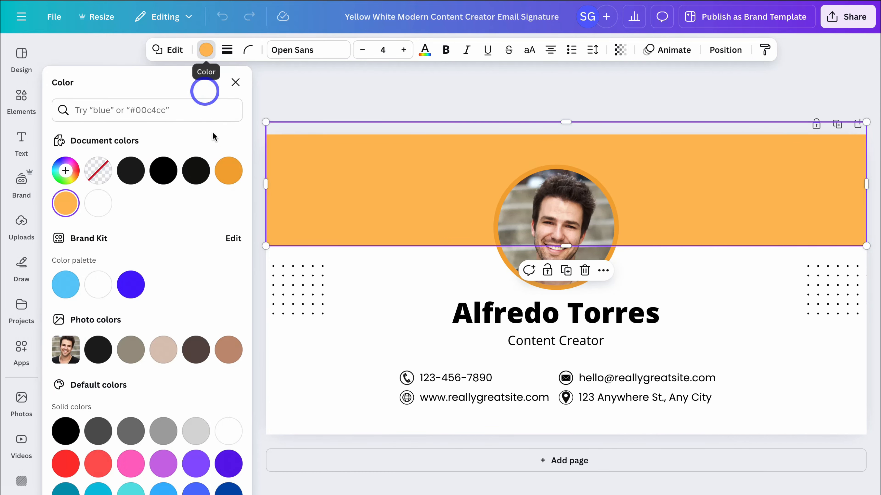
pyautogui.scroll(-3, 215, 182)
pyautogui.click(229, 421)
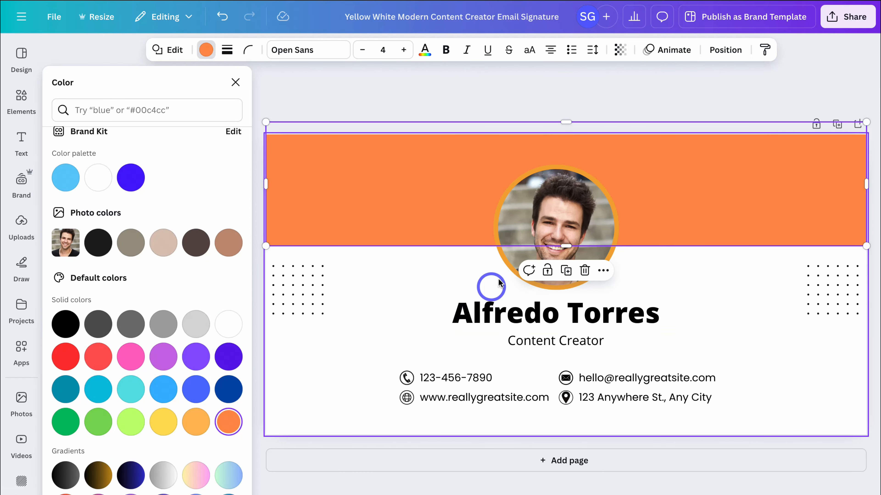
# - Give the circular profile photo's ring an orange-red gradient
pyautogui.click(503, 256)
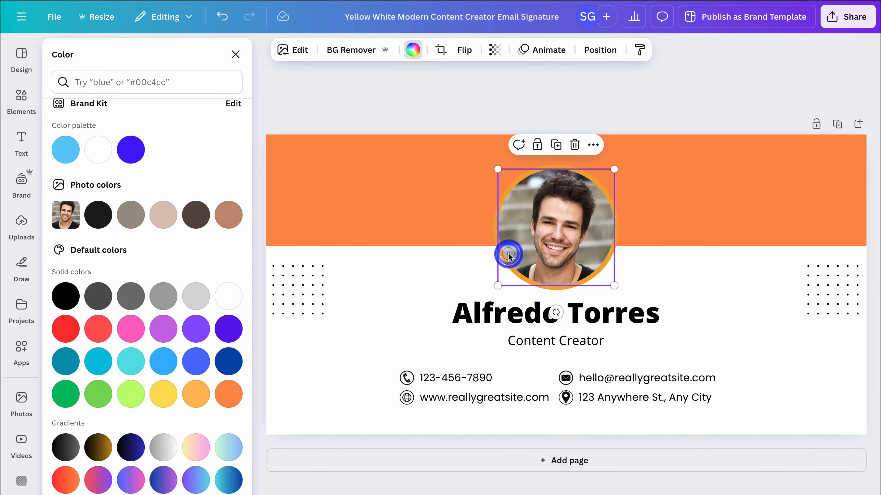
pyautogui.scroll(-2, 118, 355)
pyautogui.click(66, 465)
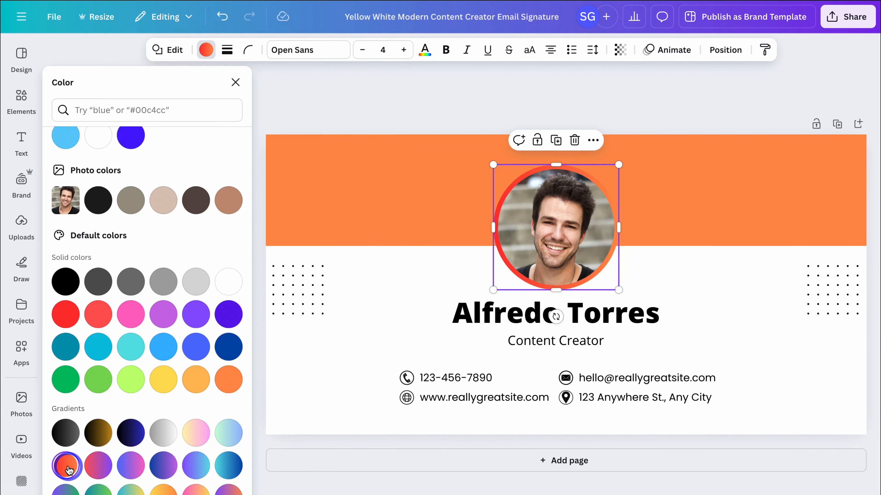
# - Replace the placeholder name with the owner's full name
pyautogui.click(458, 309)
pyautogui.doubleClick(466, 309)
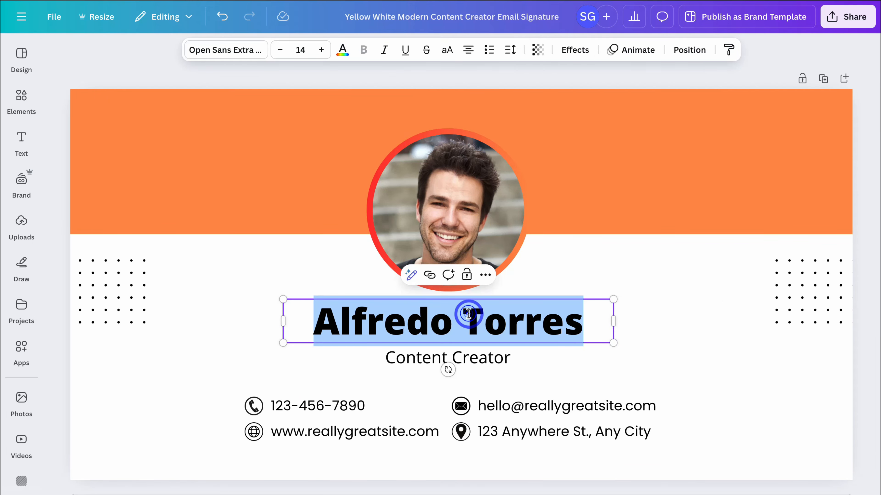
pyautogui.click(425, 364)
# - Update the phone, e-mail and website text and retitle Content Creator to Project Director
pyautogui.click(354, 402)
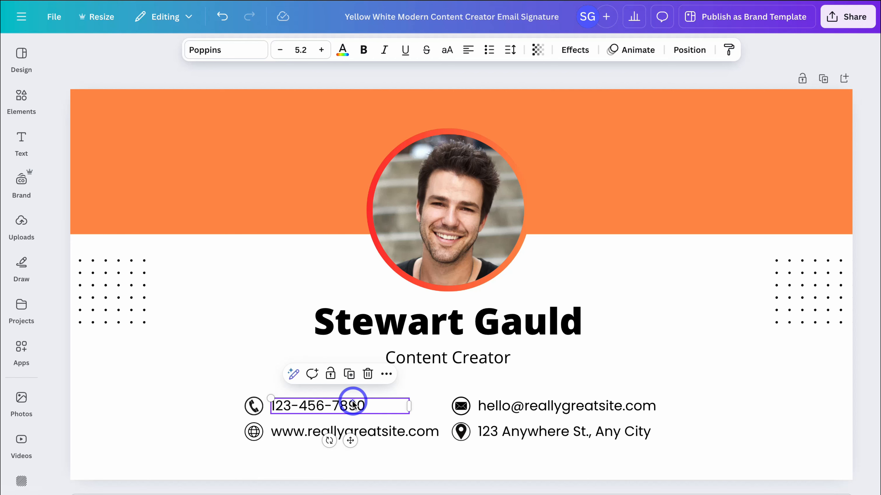
pyautogui.click(353, 434)
pyautogui.click(537, 440)
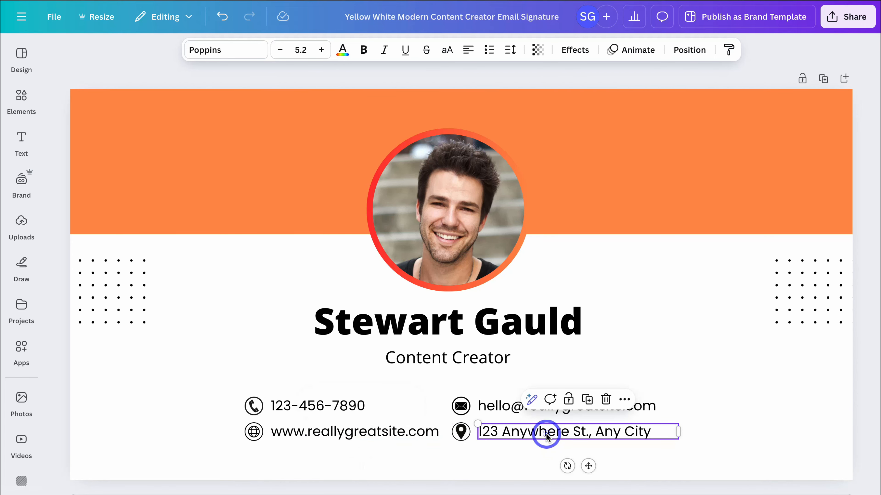
pyautogui.click(517, 409)
pyautogui.click(458, 363)
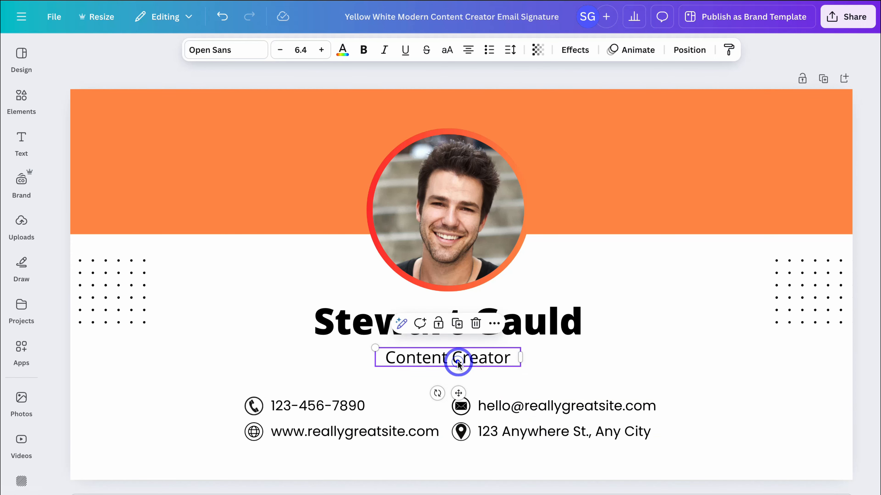
pyautogui.doubleClick(458, 363)
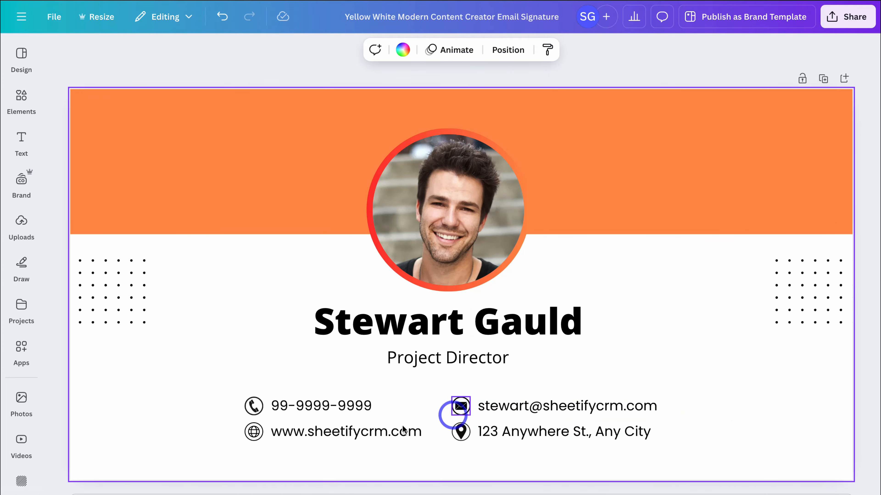
pyautogui.click(449, 234)
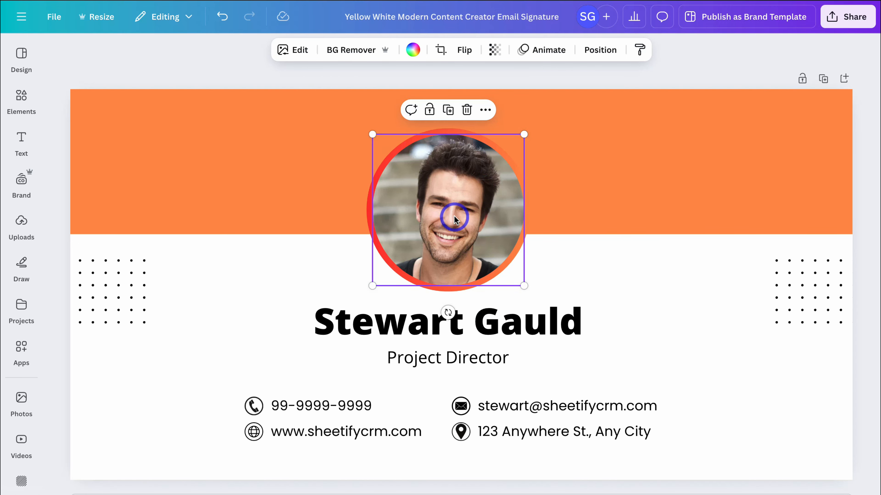
# - Upload a new headshot and drop it into the circular profile frame
pyautogui.click(23, 223)
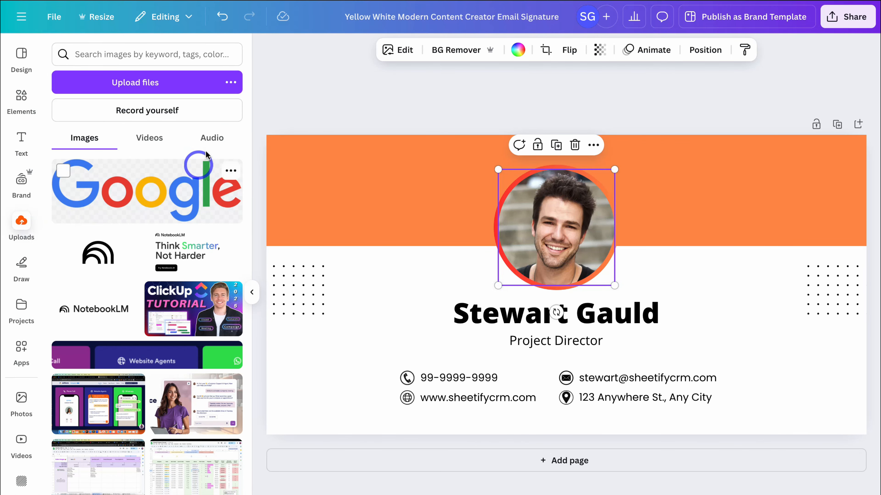
pyautogui.click(118, 88)
pyautogui.moveTo(82, 179); pyautogui.dragTo(541, 214)
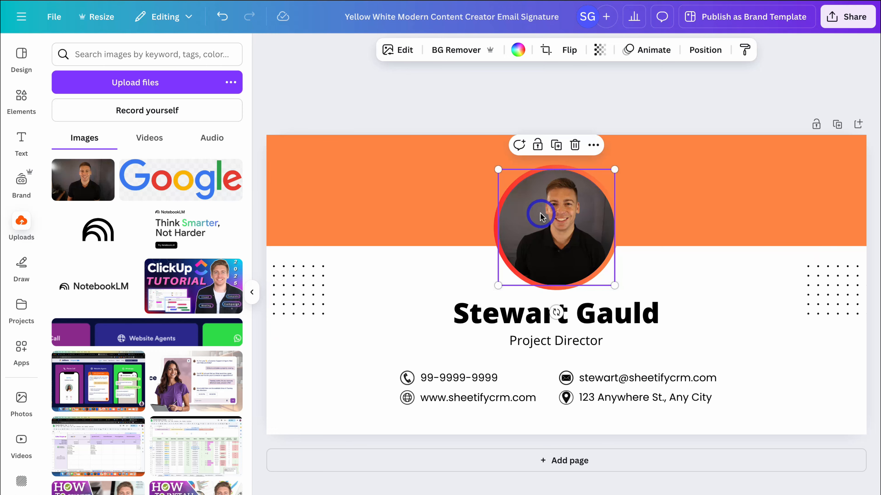
# - Crop the headshot so it is enlarged and centred within the circle
pyautogui.doubleClick(562, 234)
pyautogui.moveTo(471, 286); pyautogui.dragTo(346, 309)
pyautogui.moveTo(463, 304); pyautogui.dragTo(495, 293)
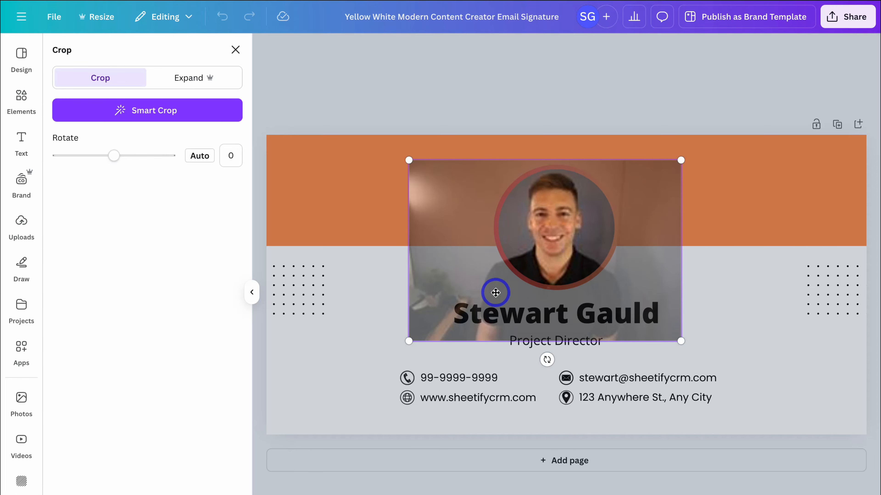
pyautogui.click(495, 293)
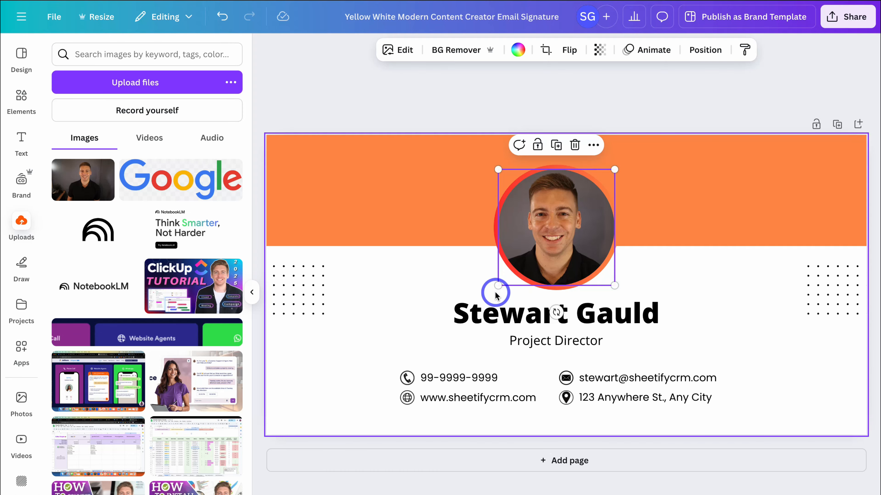
pyautogui.doubleClick(544, 257)
pyautogui.moveTo(409, 345); pyautogui.dragTo(423, 330)
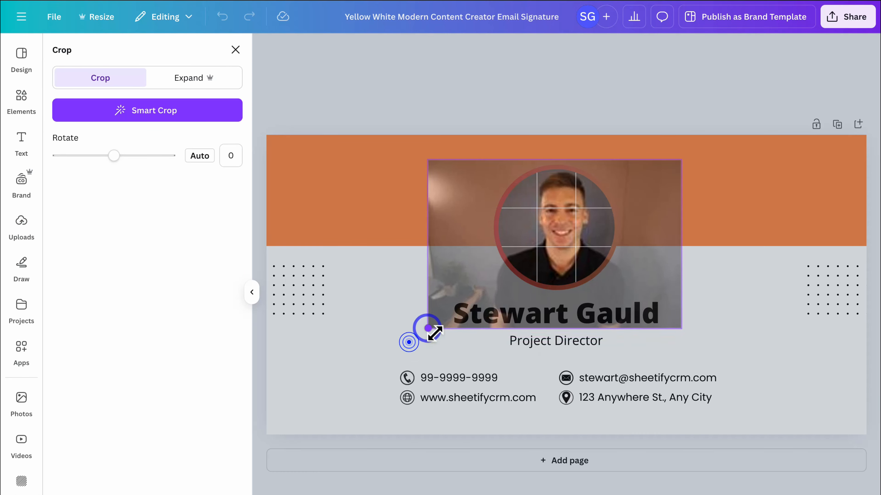
pyautogui.click(590, 283)
# - Add an outlined social media icons graphic and shrink it beside the contact details
pyautogui.click(741, 293)
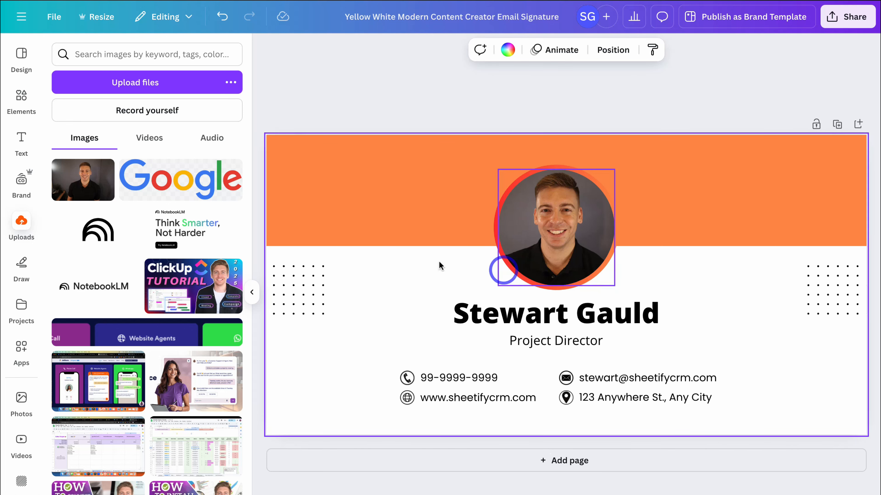
pyautogui.click(21, 104)
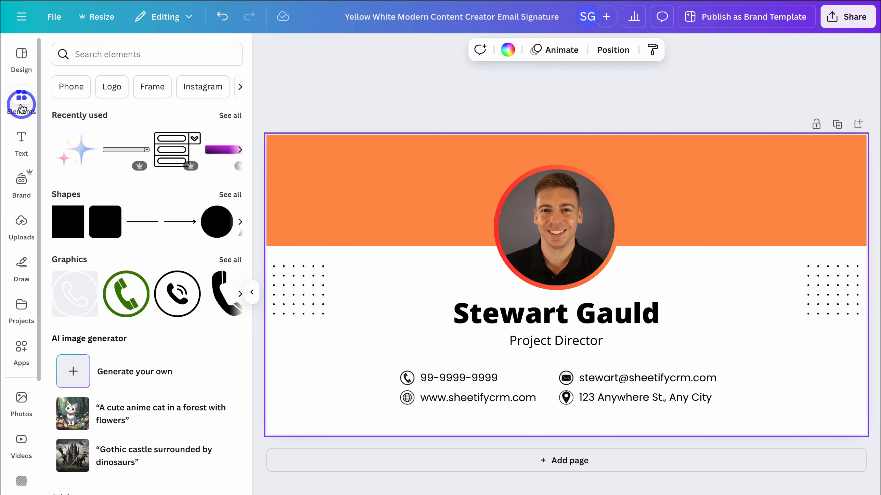
pyautogui.click(104, 61)
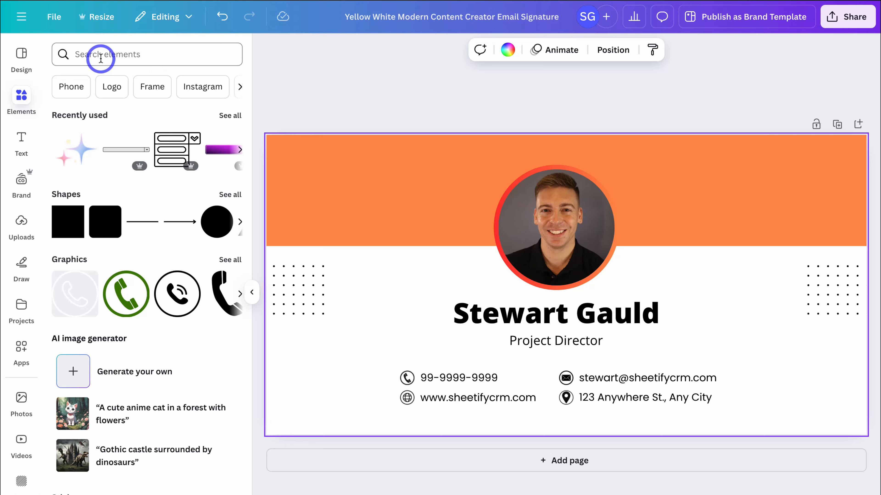
pyautogui.write('social')
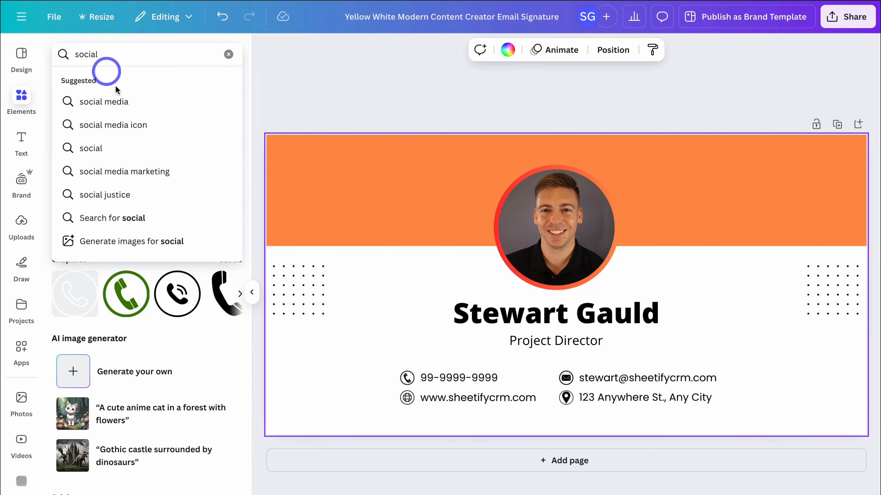
pyautogui.click(115, 102)
pyautogui.click(94, 82)
pyautogui.click(209, 115)
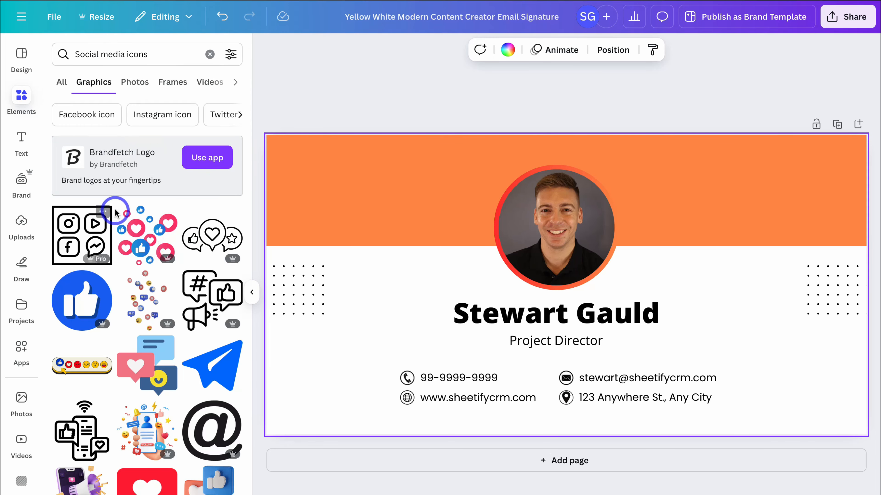
pyautogui.click(115, 213)
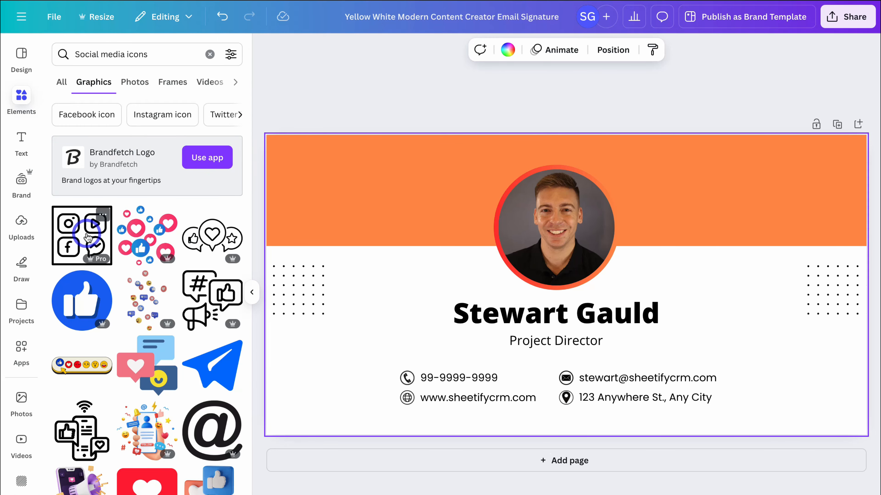
pyautogui.moveTo(625, 226); pyautogui.dragTo(306, 419)
pyautogui.click(407, 319)
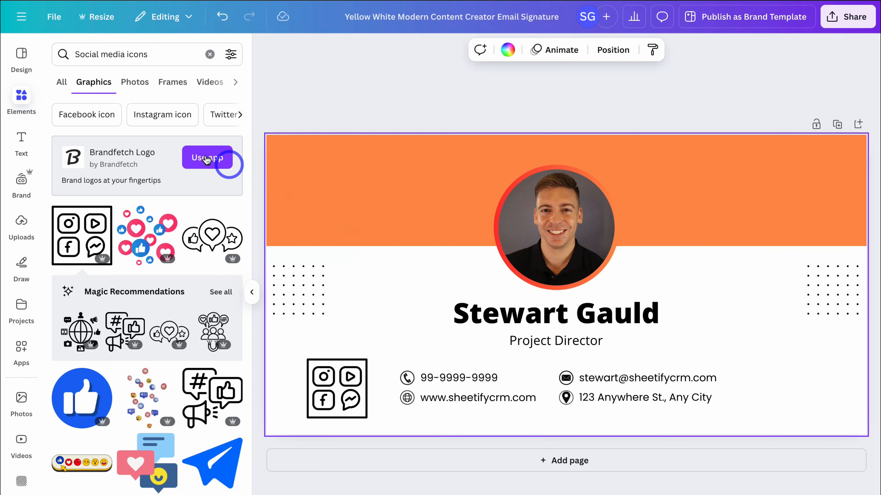
# - Upload the Sheetify CRM logo white file and add it to the design
pyautogui.click(22, 225)
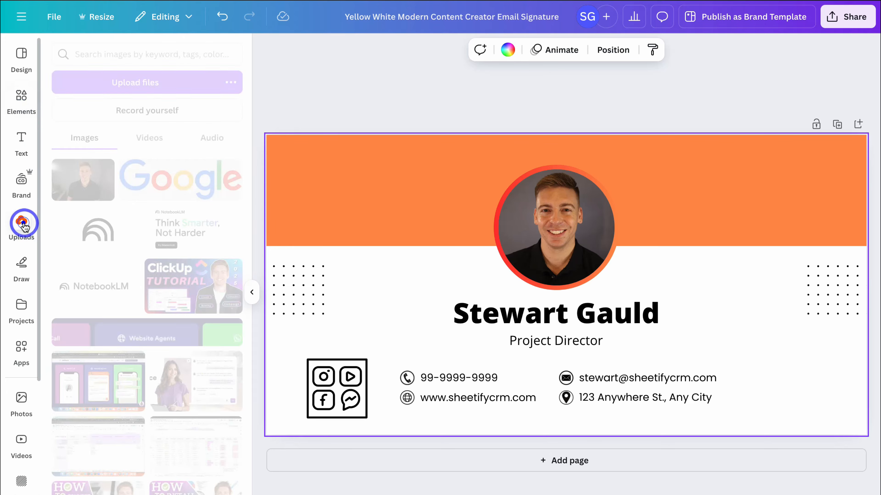
pyautogui.click(121, 82)
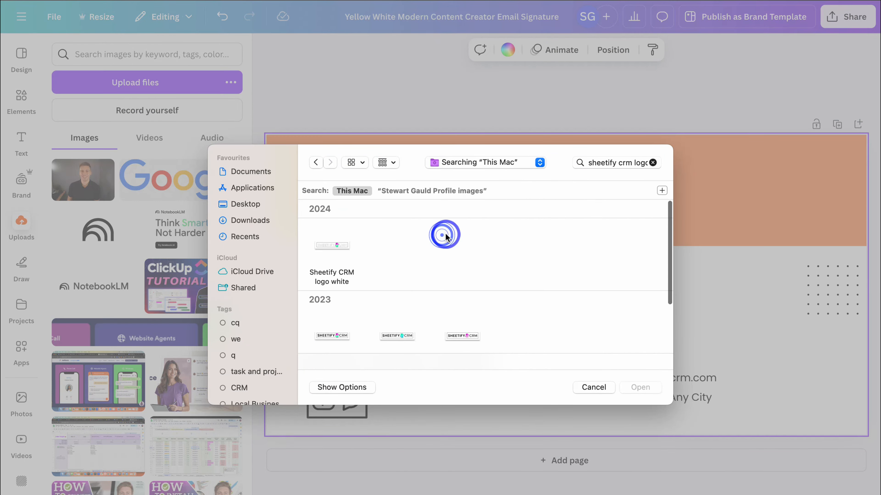
pyautogui.click(340, 243)
pyautogui.click(644, 393)
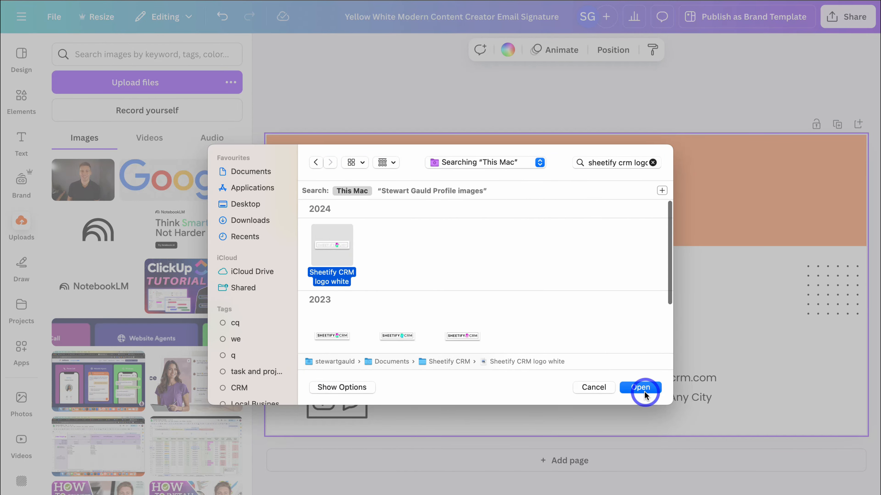
pyautogui.click(195, 174)
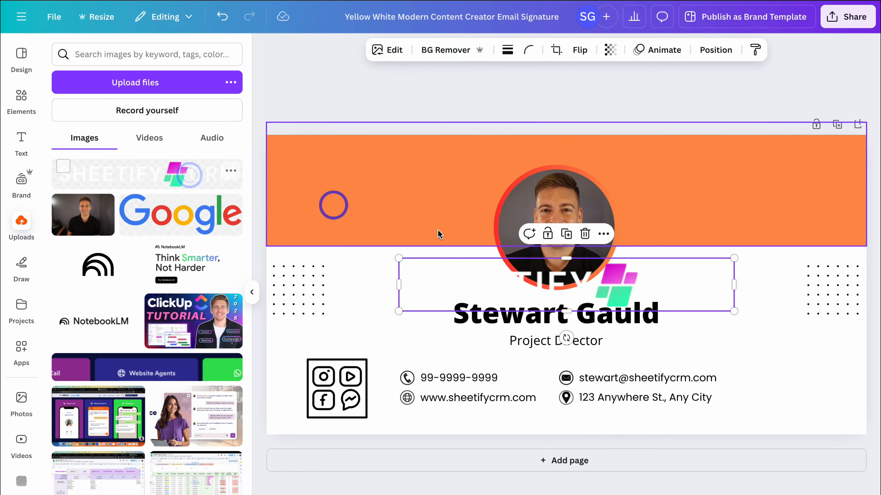
# - Shrink the logo and position it in the orange banner's upper-right corner
pyautogui.moveTo(552, 282); pyautogui.dragTo(428, 190)
pyautogui.moveTo(610, 219); pyautogui.dragTo(806, 151)
pyautogui.moveTo(694, 167); pyautogui.dragTo(750, 156)
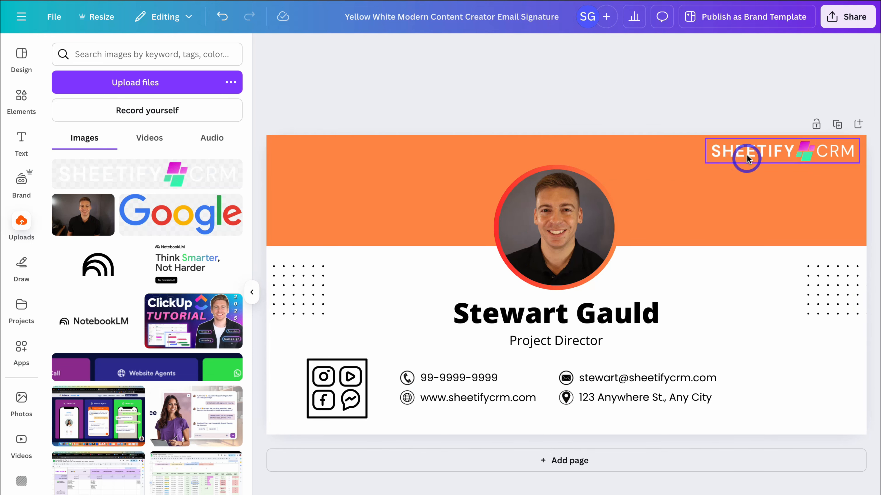
pyautogui.moveTo(747, 154); pyautogui.dragTo(715, 189)
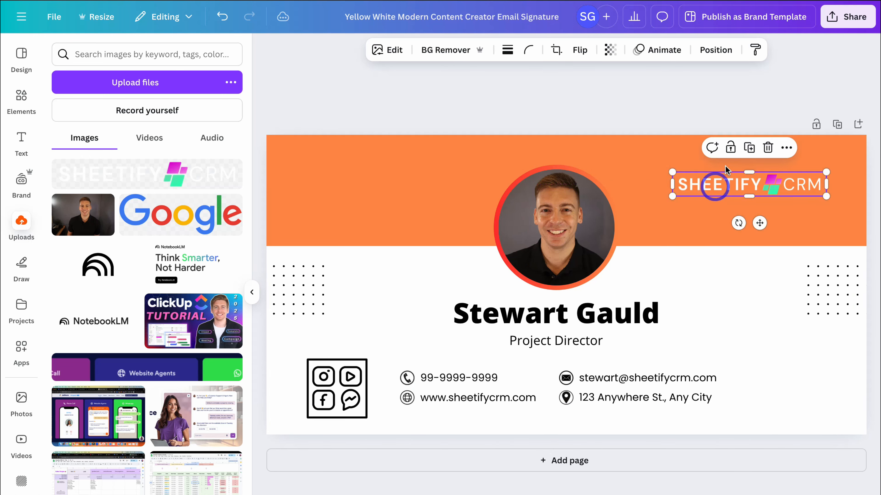
pyautogui.click(768, 106)
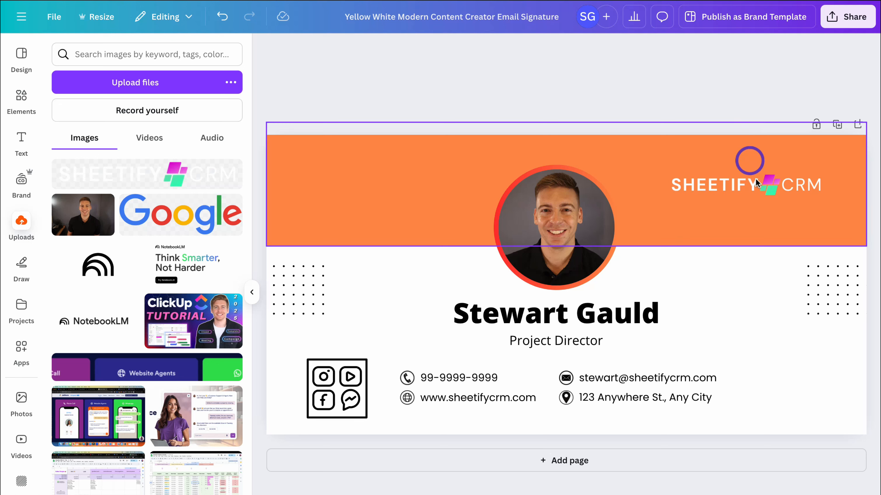
pyautogui.click(814, 283)
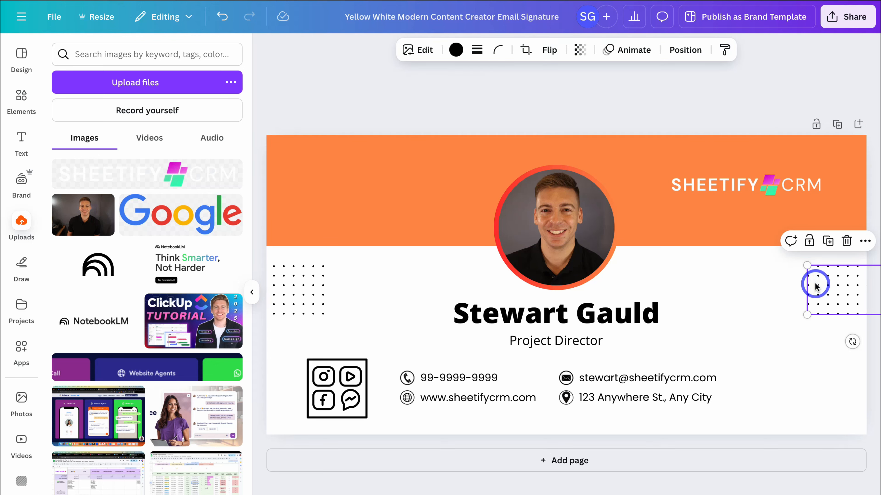
# - Move the dot grid to the banner's upper left and recolour it white
pyautogui.moveTo(814, 285); pyautogui.dragTo(358, 204)
pyautogui.click(456, 49)
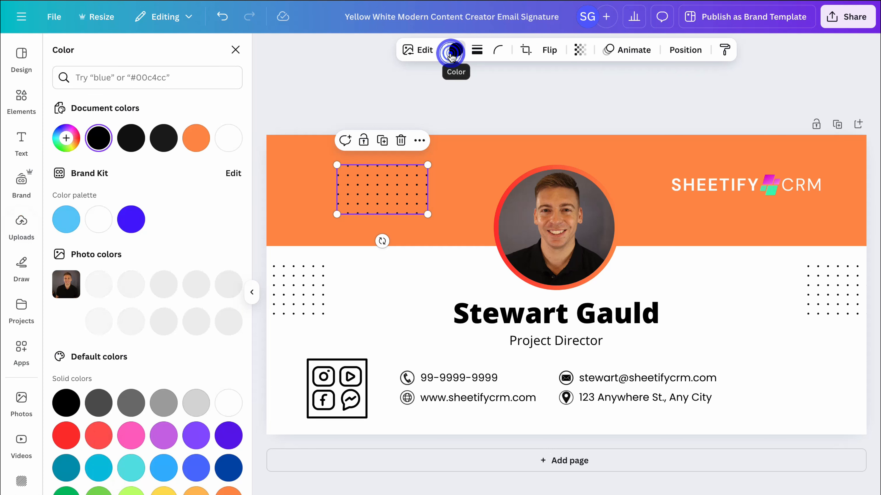
pyautogui.click(237, 136)
pyautogui.click(267, 115)
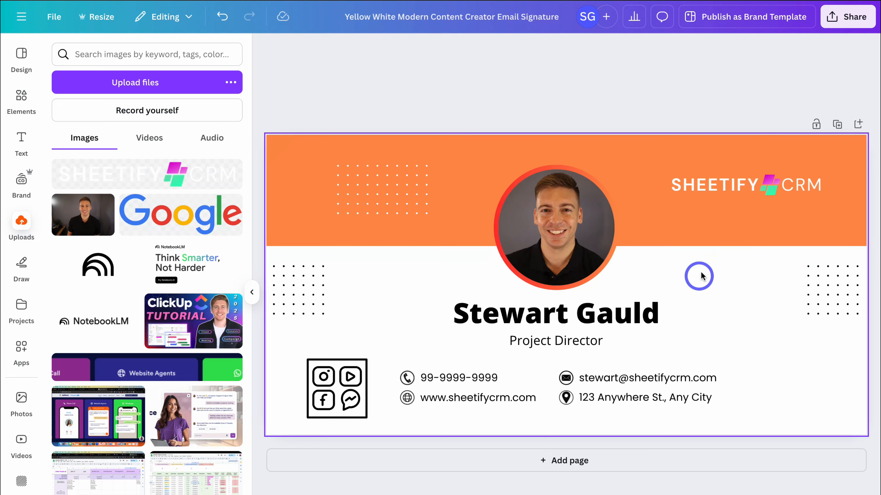
# - Download the signature as a PNG at 2.75× size, 1,100 × 550 px
pyautogui.click(849, 18)
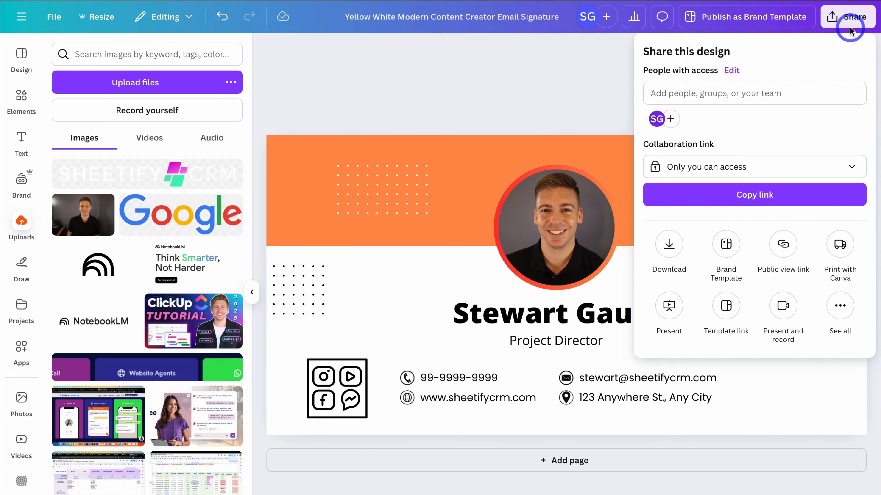
pyautogui.click(669, 244)
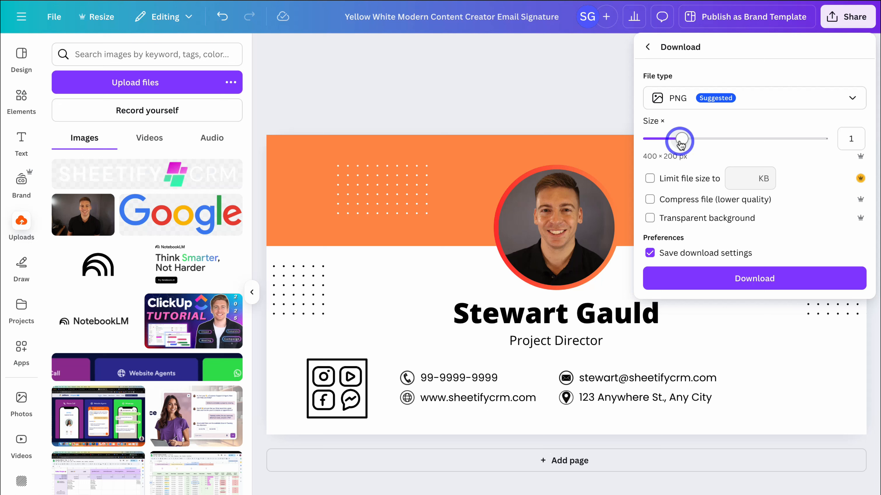
pyautogui.moveTo(679, 140); pyautogui.dragTo(795, 145)
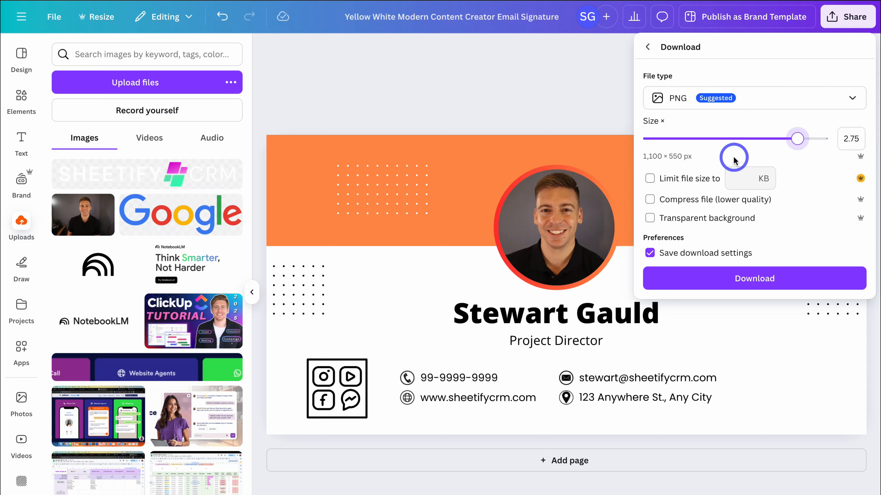
pyautogui.click(776, 279)
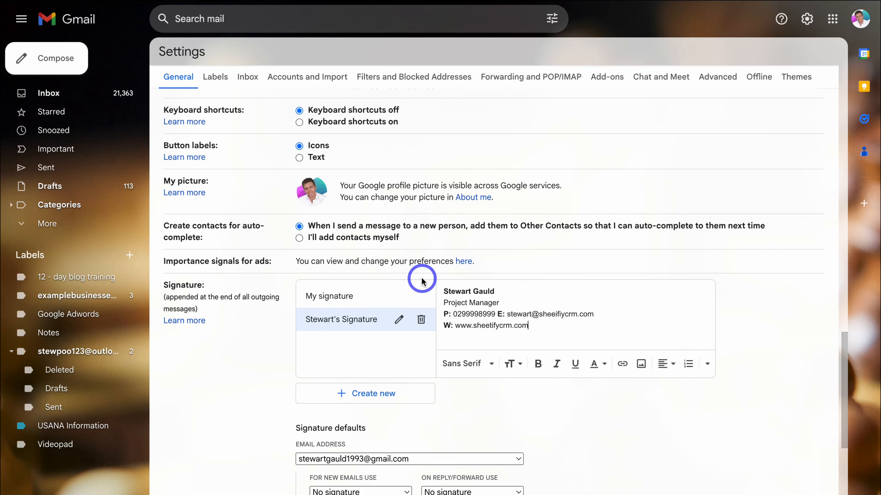
# - Create a new Gmail signature named 'Canva Signature'
pyautogui.scroll(1, 375, 295)
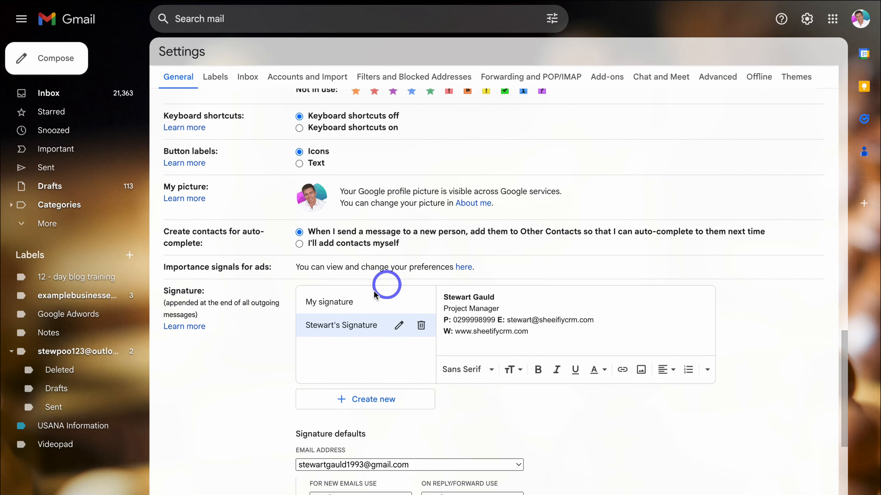
pyautogui.click(346, 402)
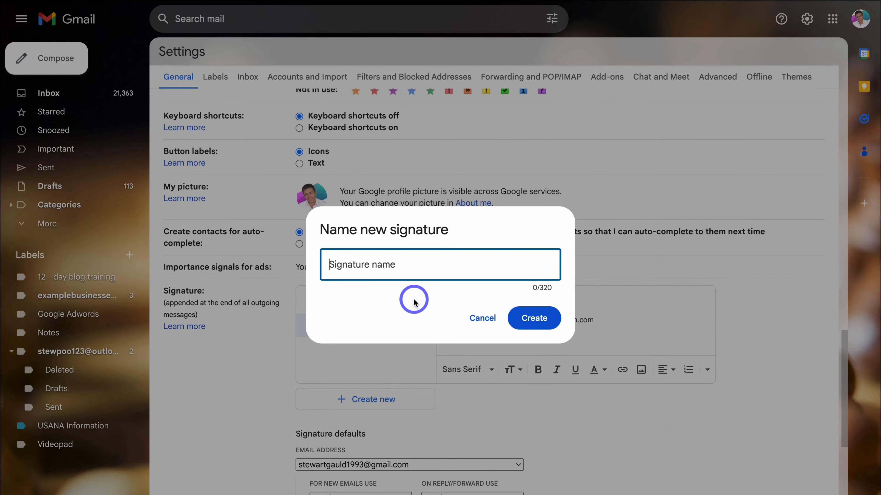
pyautogui.write('Canva Signature')
pyautogui.click(523, 318)
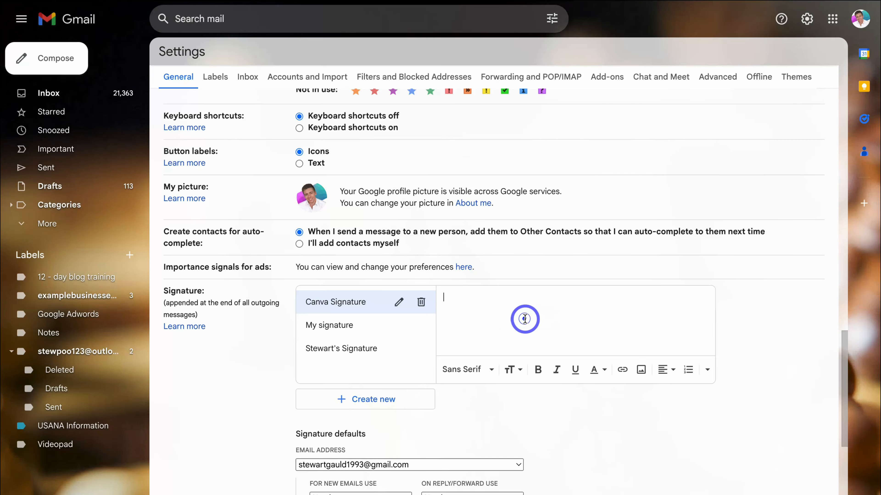
# - Insert the downloaded orange Canva signature PNG into the signature body
pyautogui.click(640, 372)
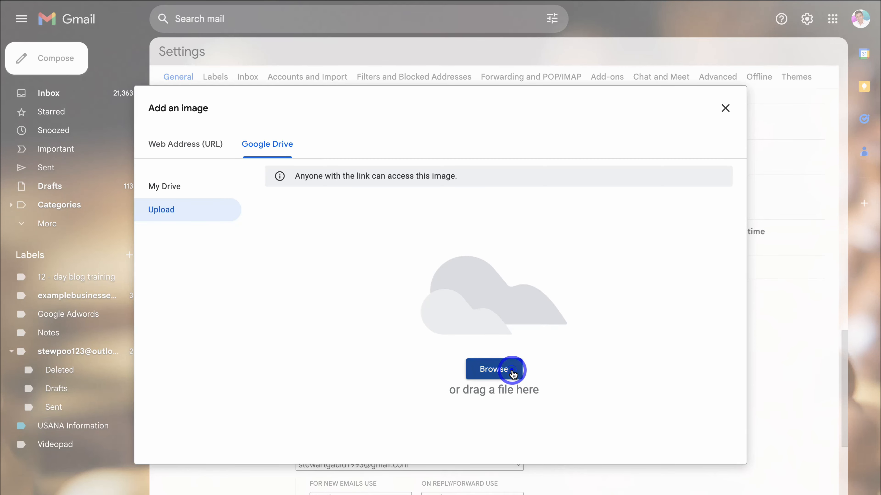
pyautogui.click(513, 371)
pyautogui.click(389, 228)
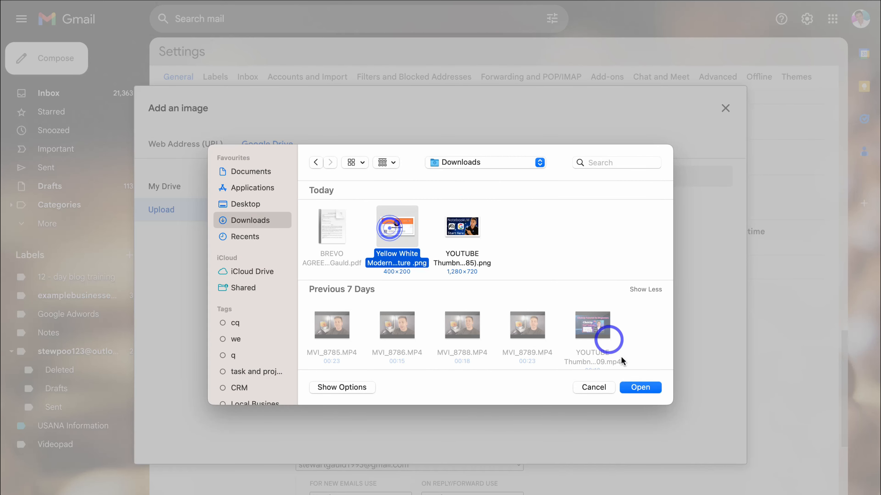
pyautogui.click(640, 388)
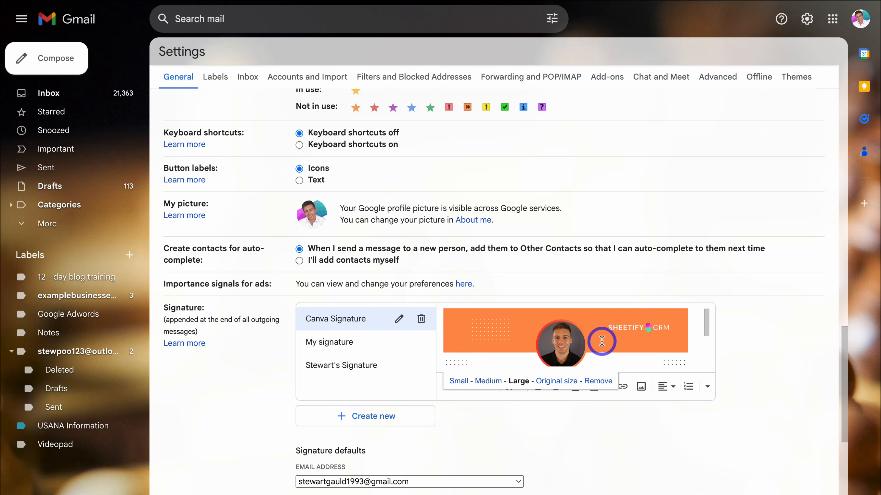
# - Make Canva Signature the default for both new emails and replies/forwards
pyautogui.scroll(-3, 601, 341)
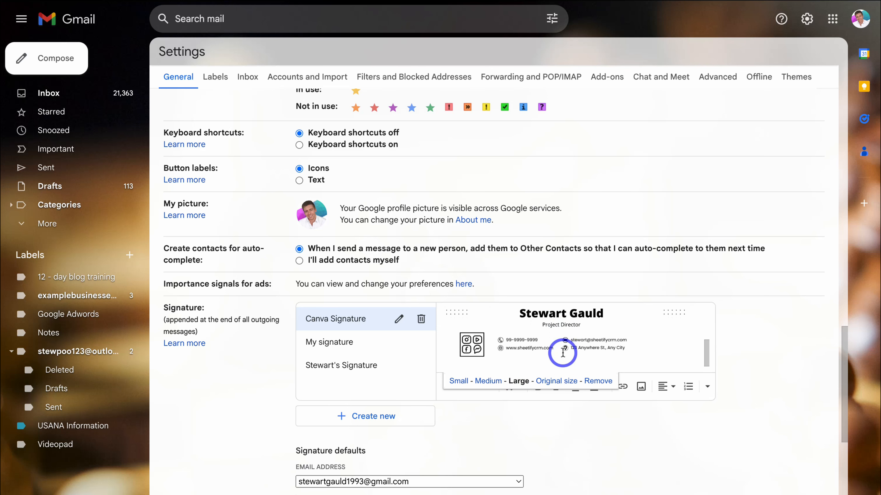
pyautogui.scroll(3, 562, 353)
pyautogui.scroll(-3, 564, 345)
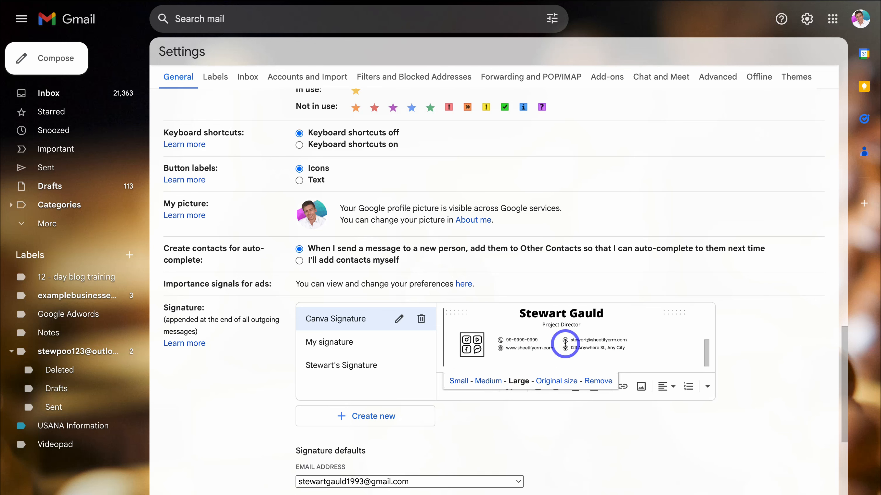
pyautogui.click(527, 412)
pyautogui.scroll(-2, 496, 409)
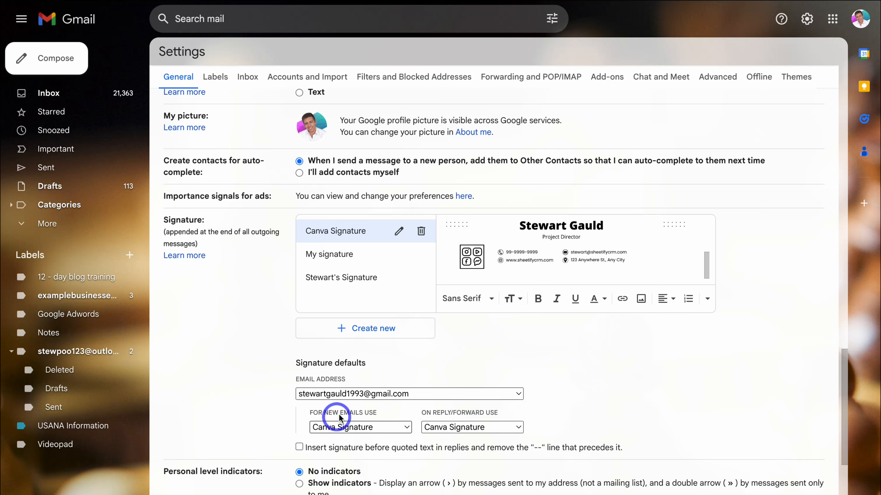
pyautogui.click(400, 427)
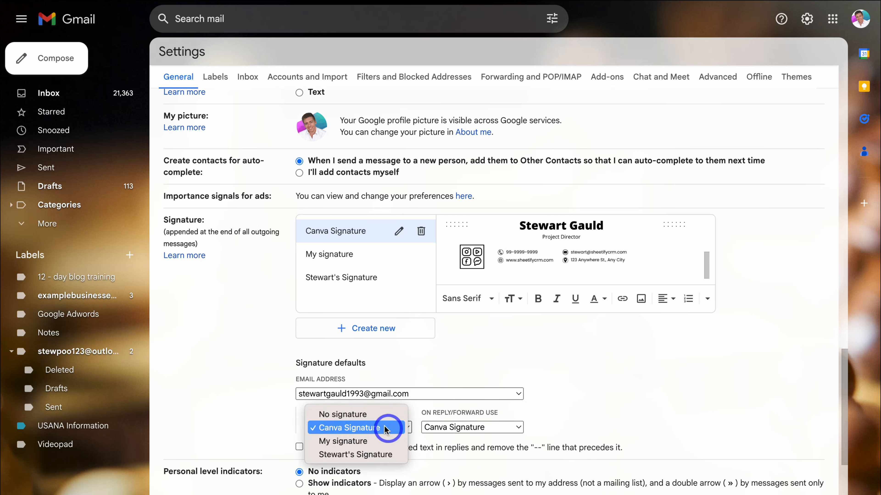
pyautogui.click(405, 427)
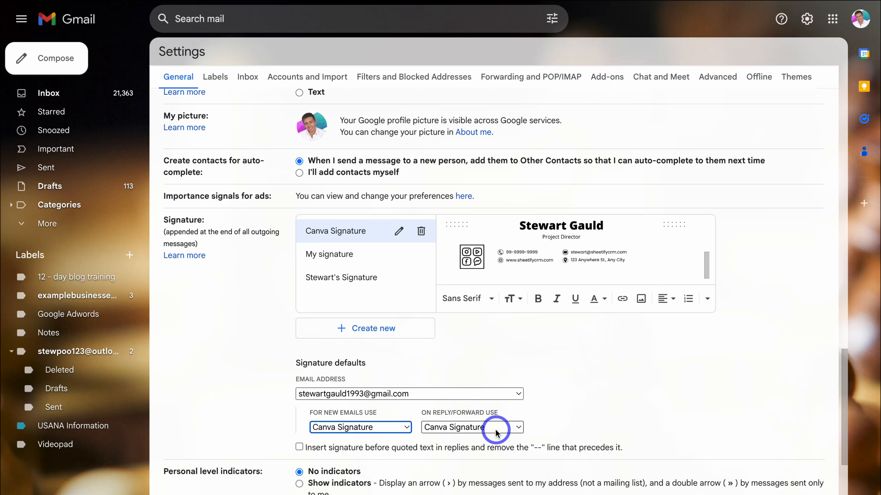
pyautogui.click(495, 432)
pyautogui.click(474, 425)
# - Save the Gmail signature settings changes
pyautogui.scroll(-3, 570, 419)
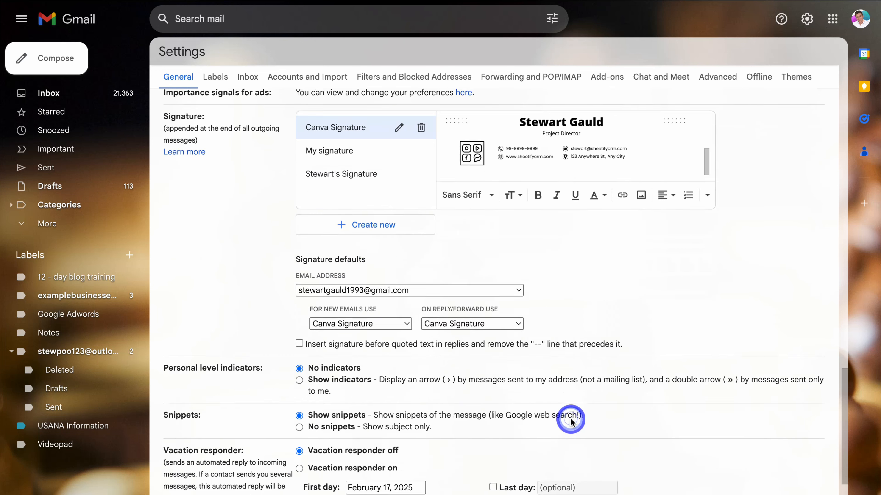
pyautogui.scroll(-5, 570, 420)
pyautogui.click(474, 477)
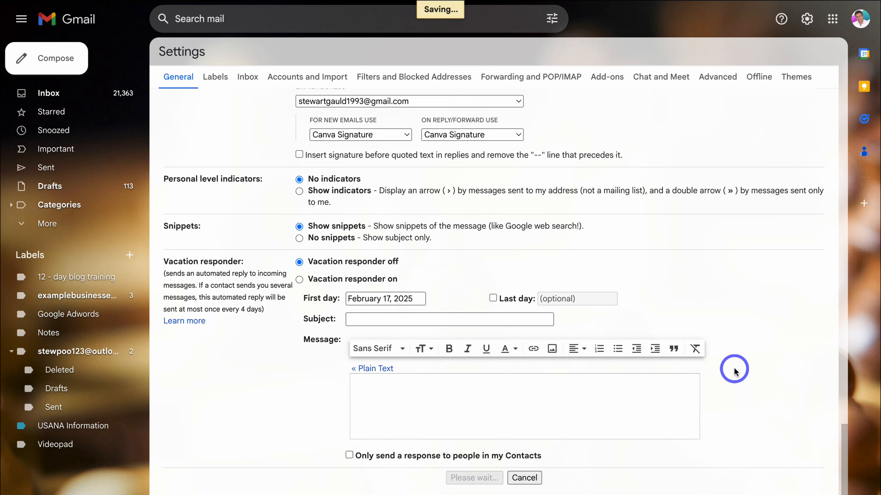